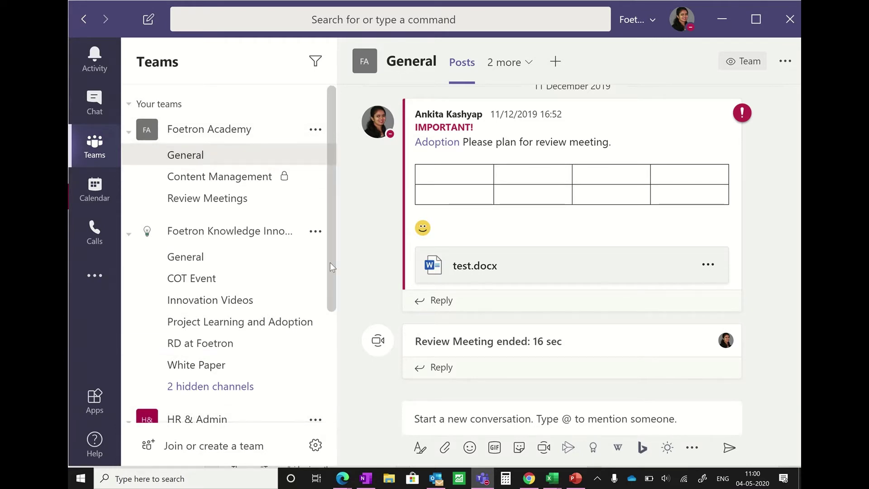
drag(330, 263, 324, 380)
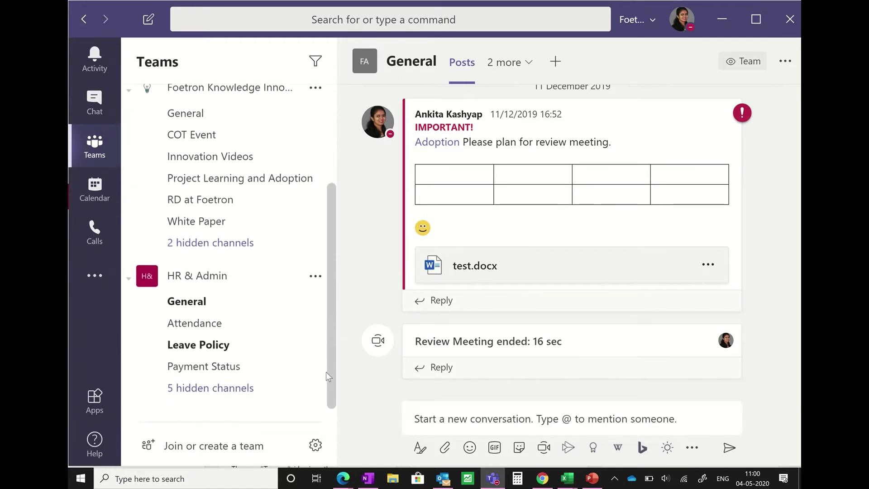
drag(330, 328, 328, 195)
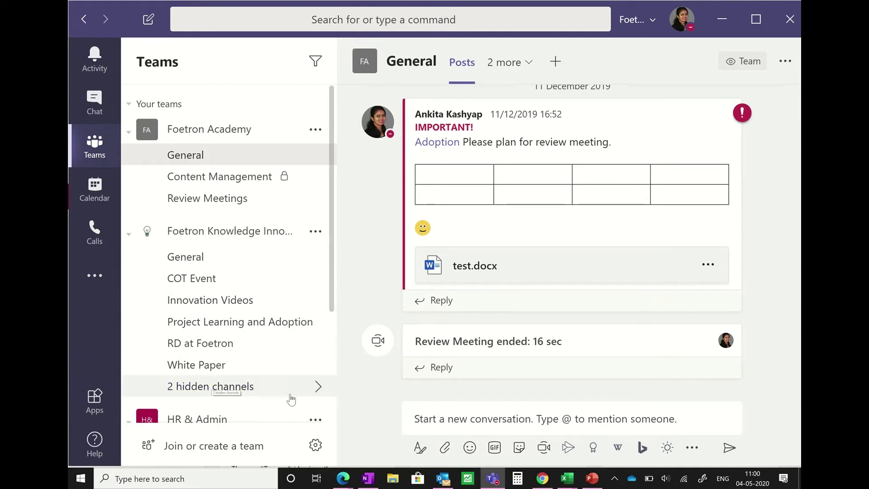
drag(332, 296, 328, 398)
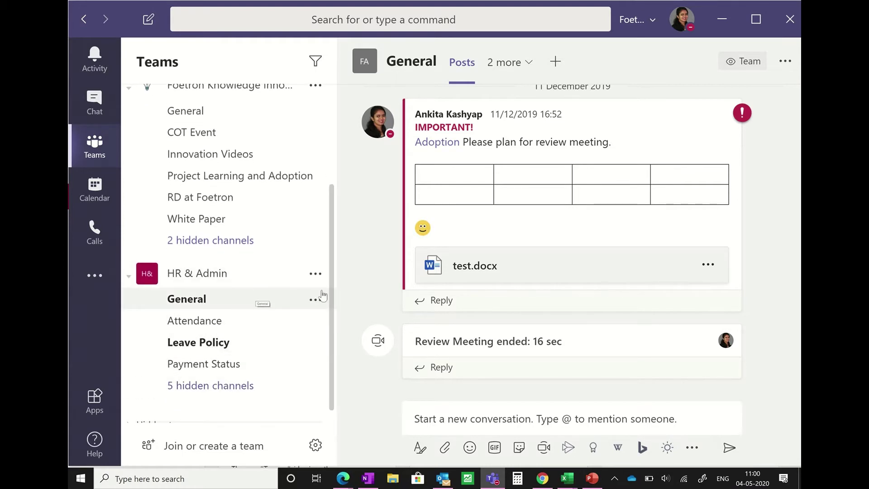
mouse_move(328, 291)
mouse_down()
mouse_move(330, 183)
mouse_move(328, 279)
mouse_up()
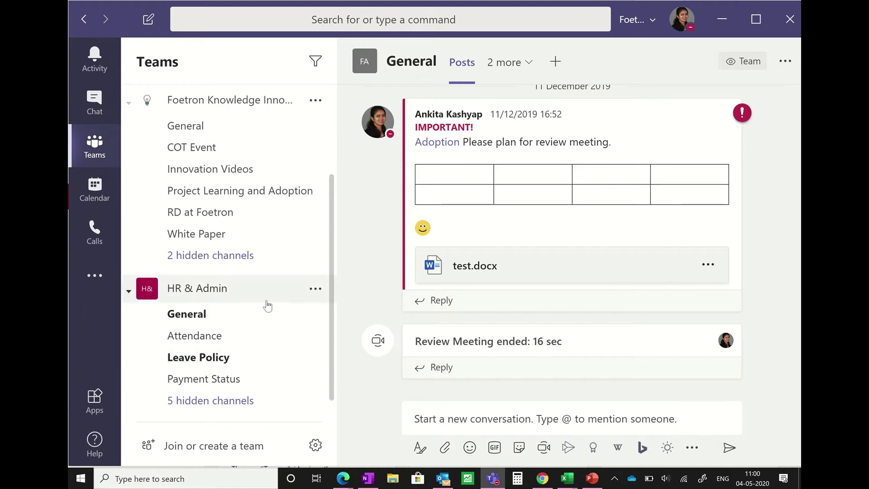
drag(331, 280, 332, 136)
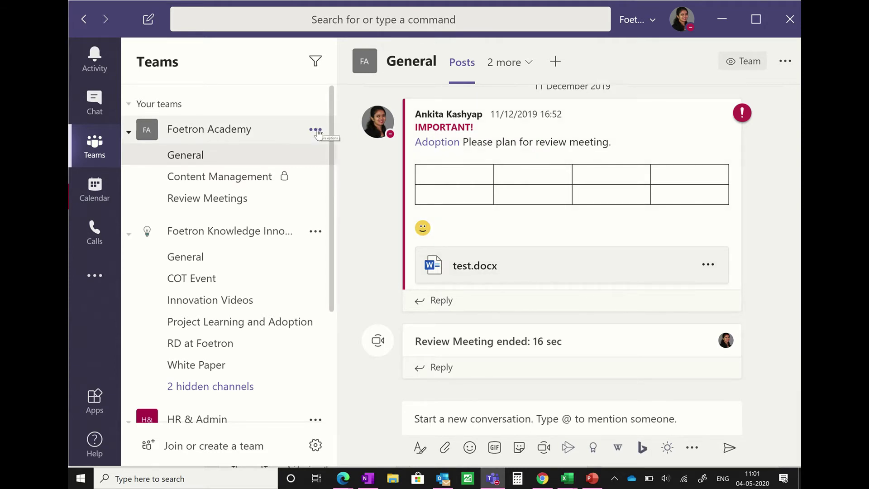
mouse_move(224, 155)
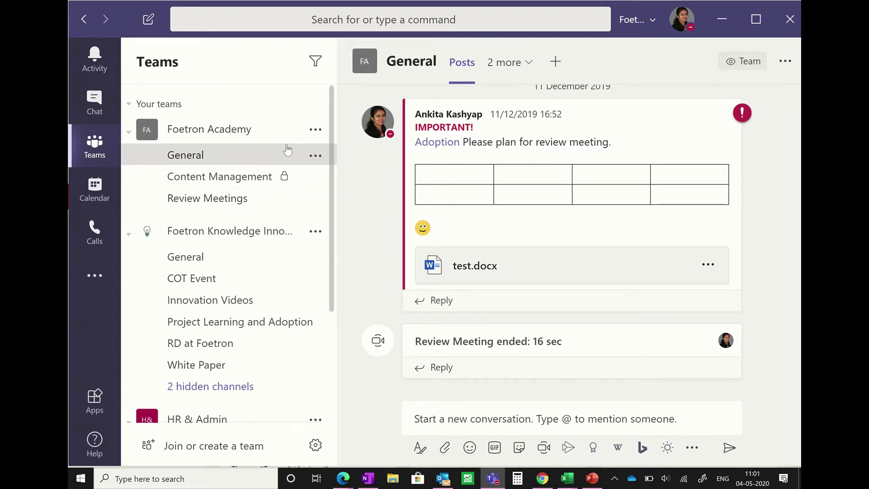
Pin the Content Management channel after briefly checking the Foetron Academy team options.
click(314, 130)
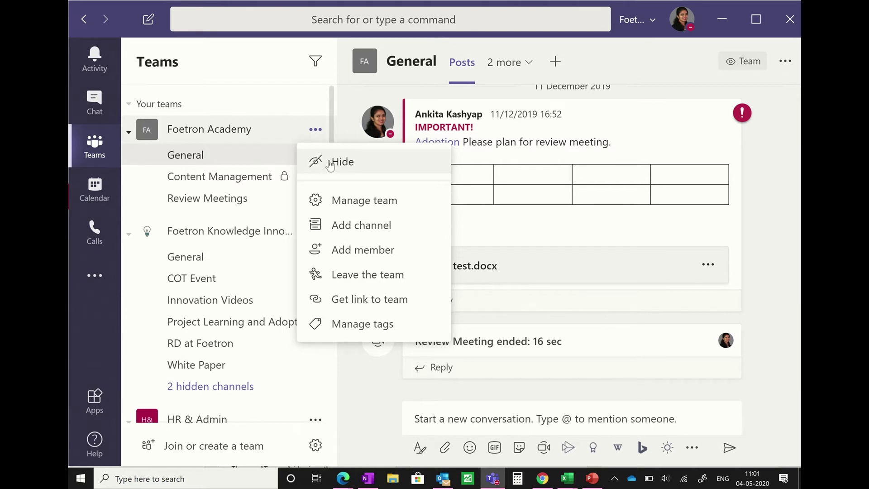
click(328, 103)
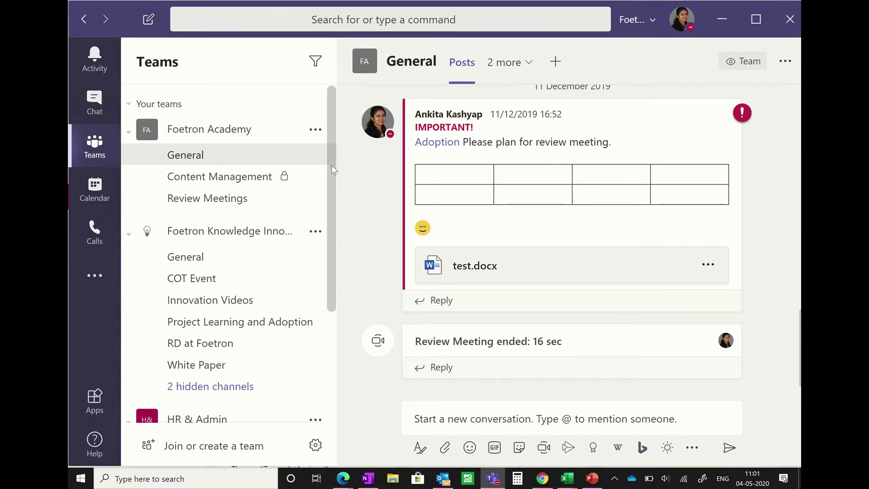
drag(332, 163, 332, 178)
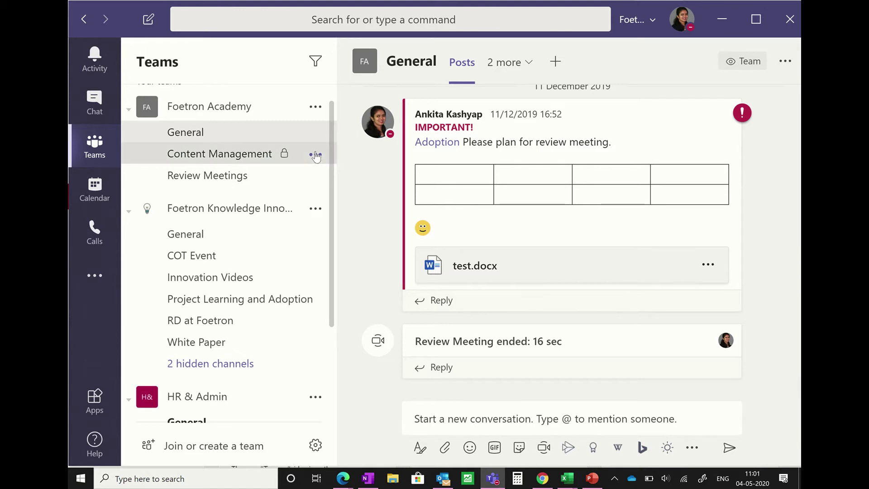
click(315, 155)
click(331, 209)
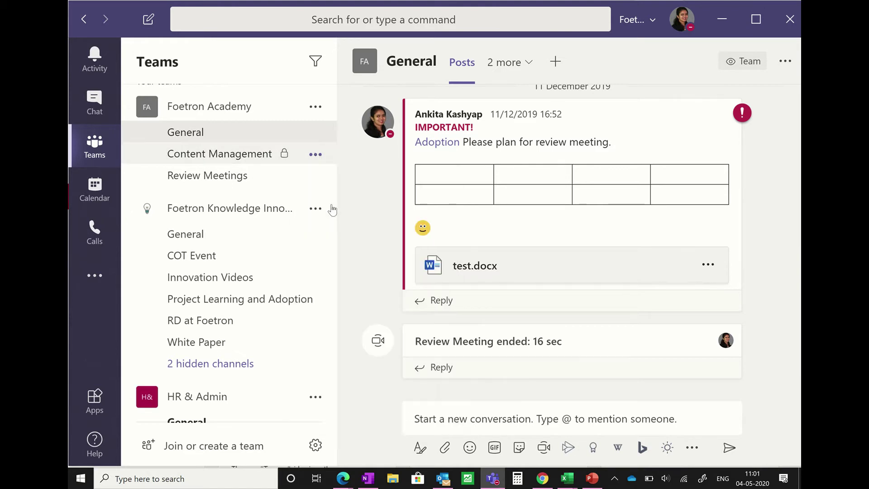
scroll(333, 177, up, 1)
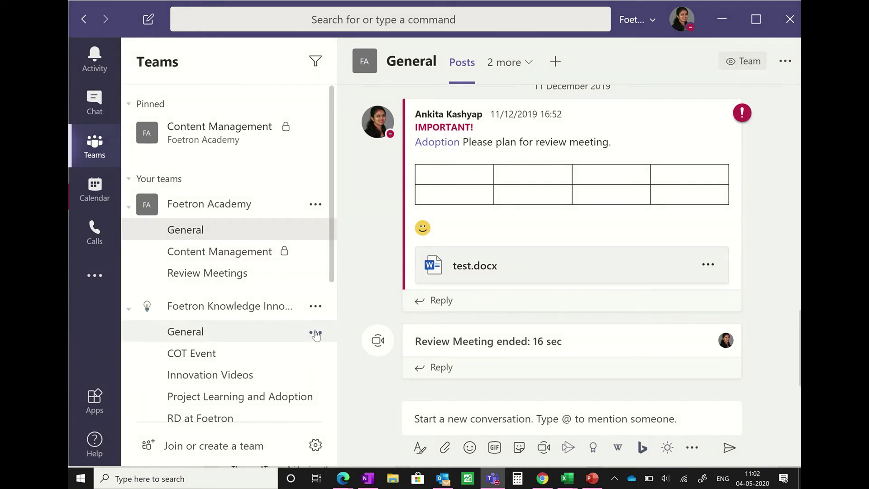
mouse_move(211, 277)
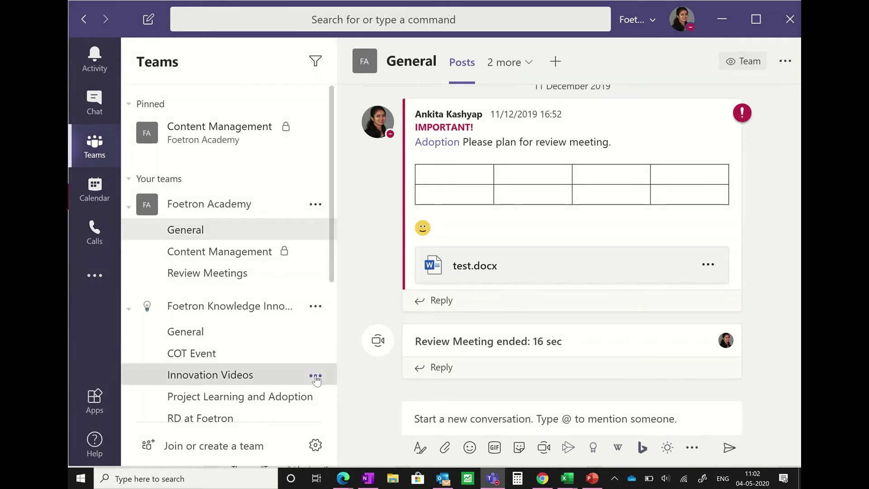
Pin Innovation Videos and Attendance, then collapse the Your teams list.
click(315, 376)
click(362, 170)
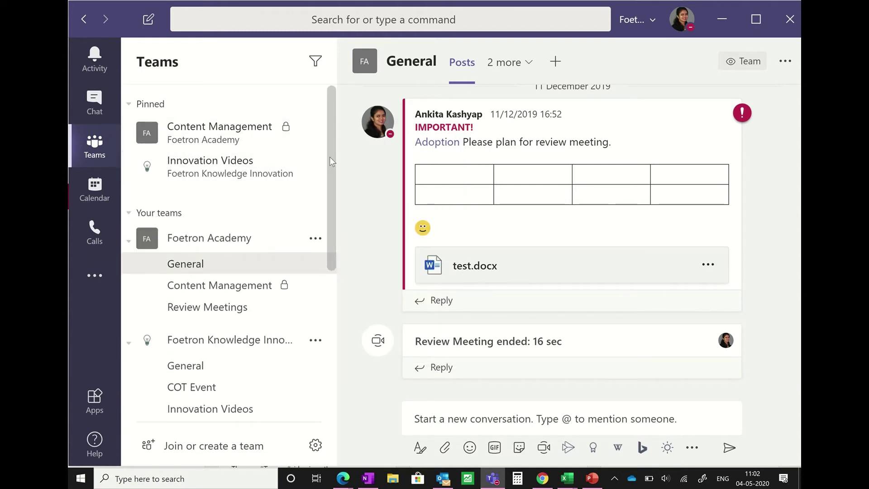
scroll(272, 238, down, 5)
scroll(306, 285, down, 3)
scroll(318, 295, down, 2)
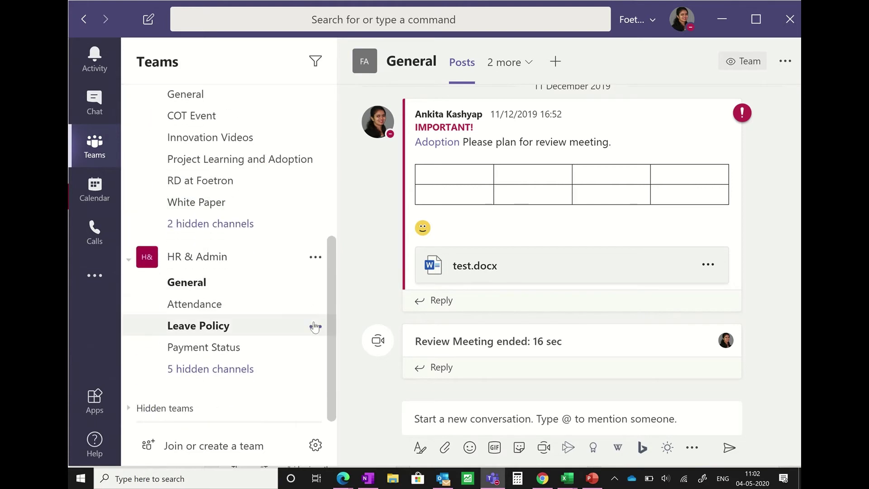
click(315, 305)
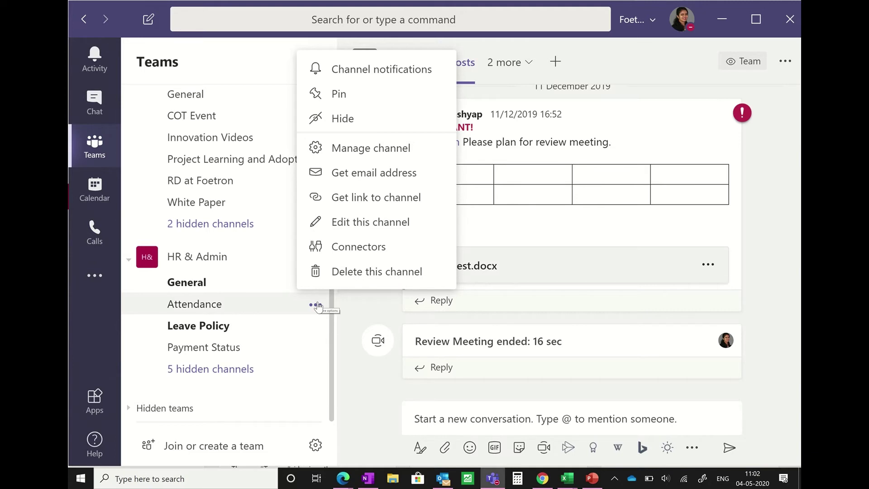
click(339, 94)
scroll(332, 326, up, 8)
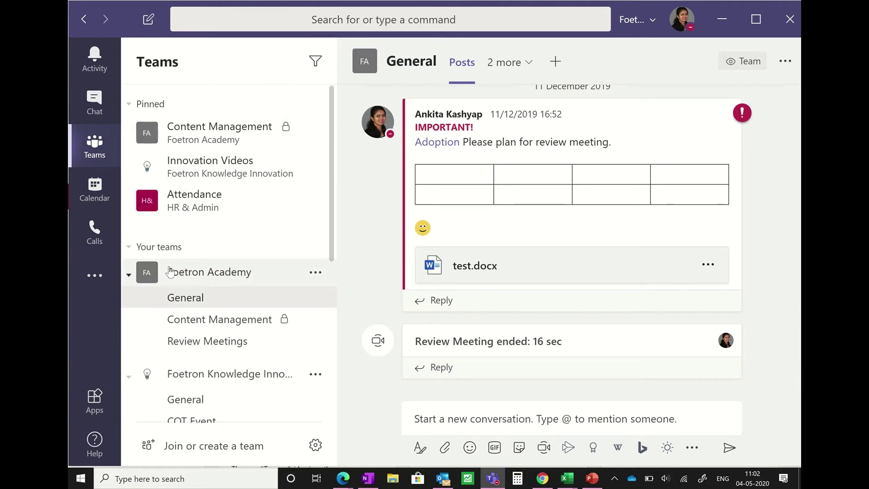
click(129, 247)
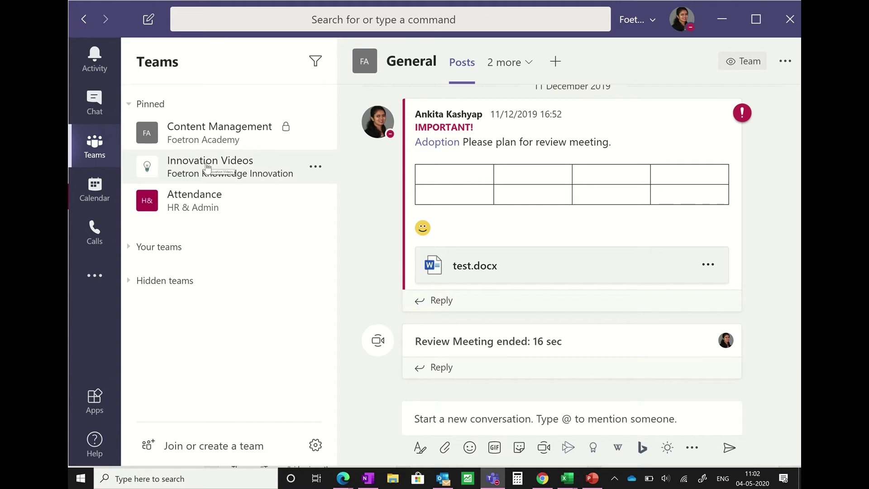
Step through pinned Content Management, Innovation Videos, Attendance, Innovation Videos, then Content Management.
click(213, 134)
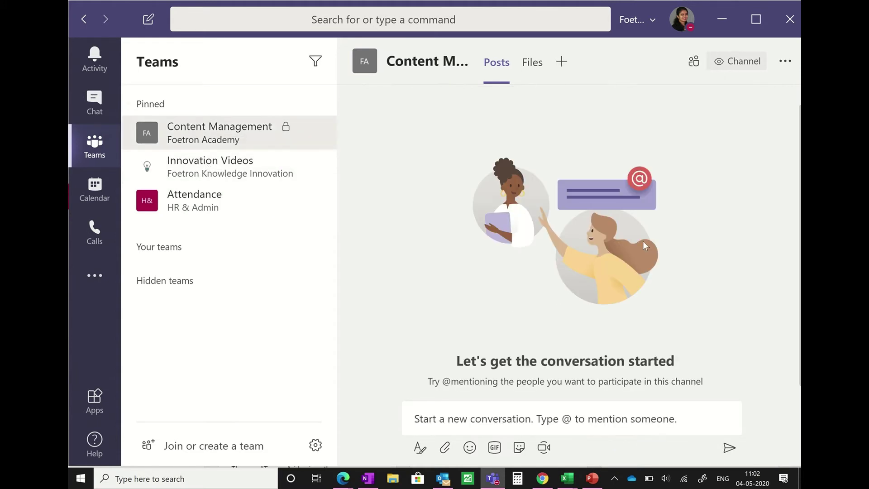
click(222, 173)
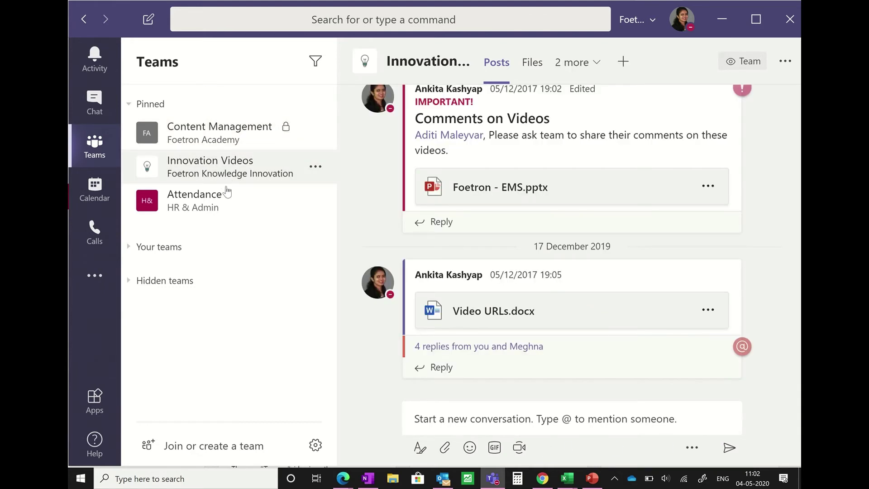
click(176, 211)
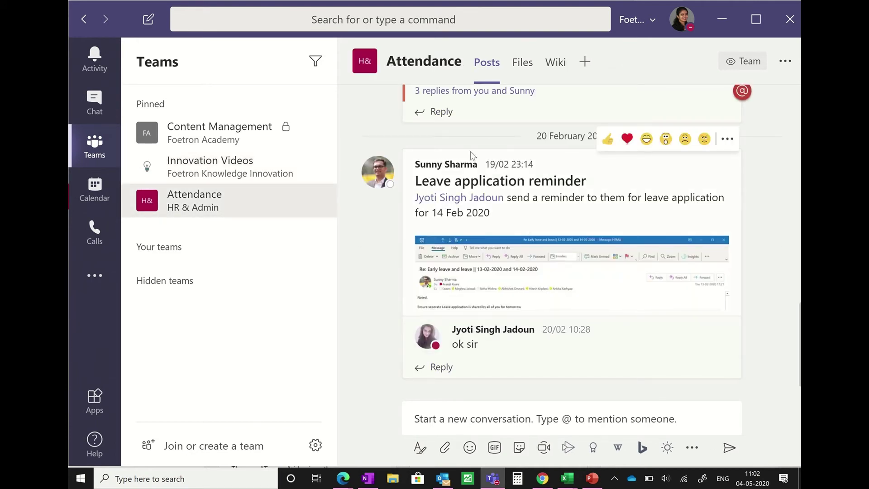
click(210, 167)
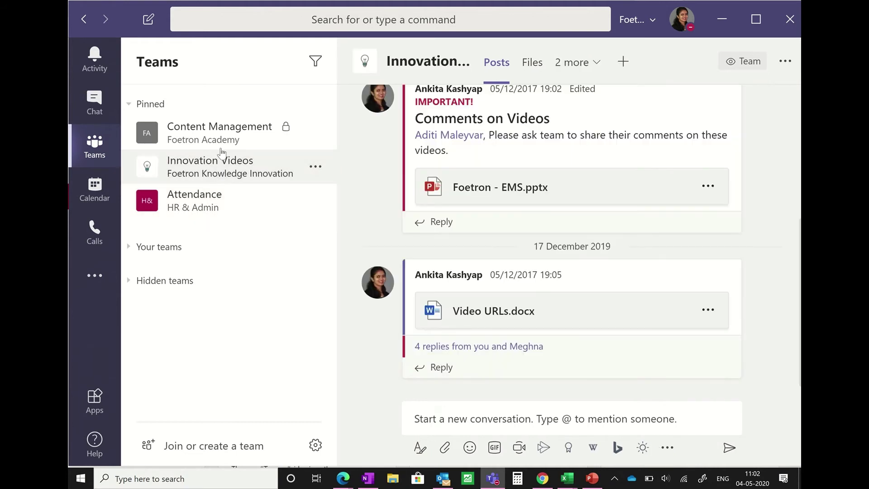
click(220, 133)
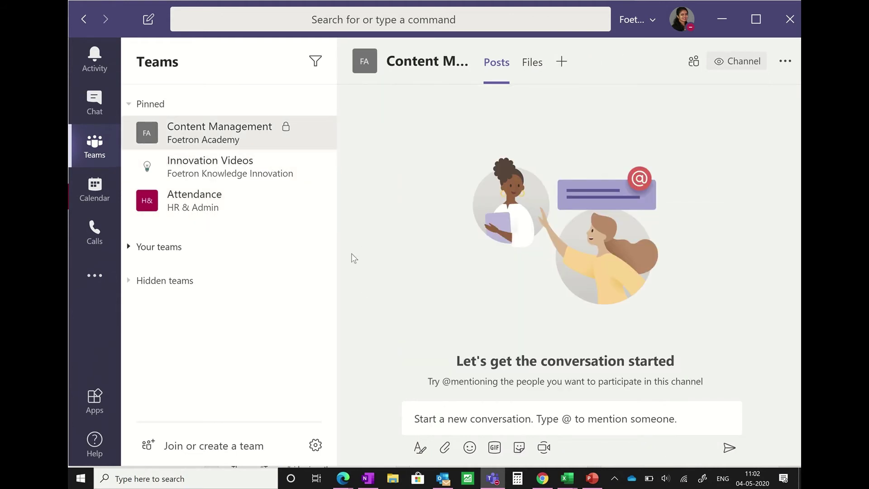
mouse_move(224, 132)
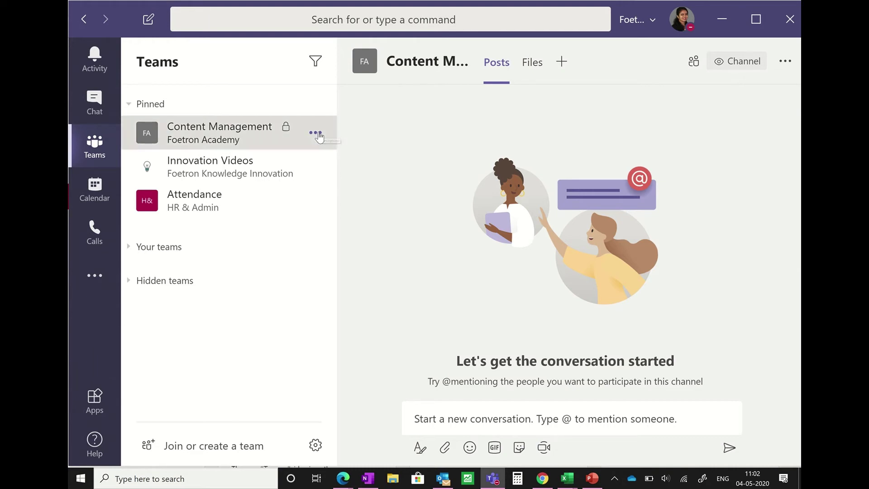
Unpin Content Management and expand the Your teams list again.
click(316, 133)
click(345, 188)
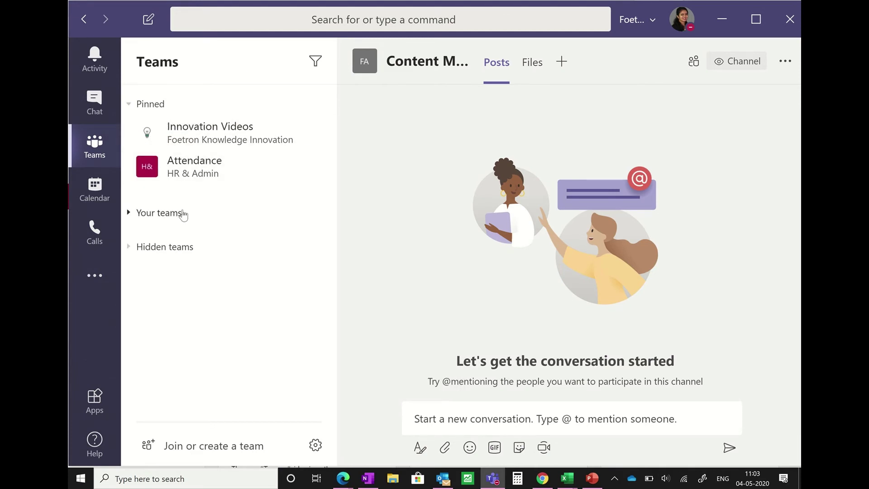
click(159, 212)
scroll(179, 220, down, 2)
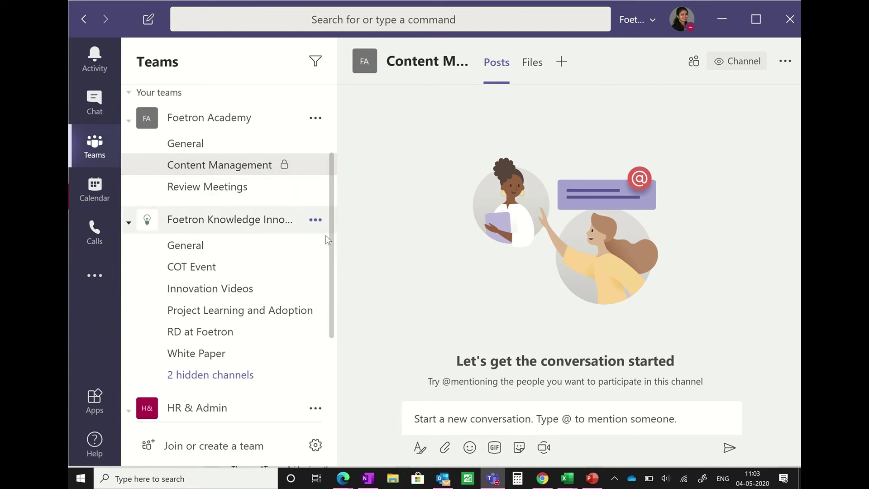
drag(328, 235, 338, 131)
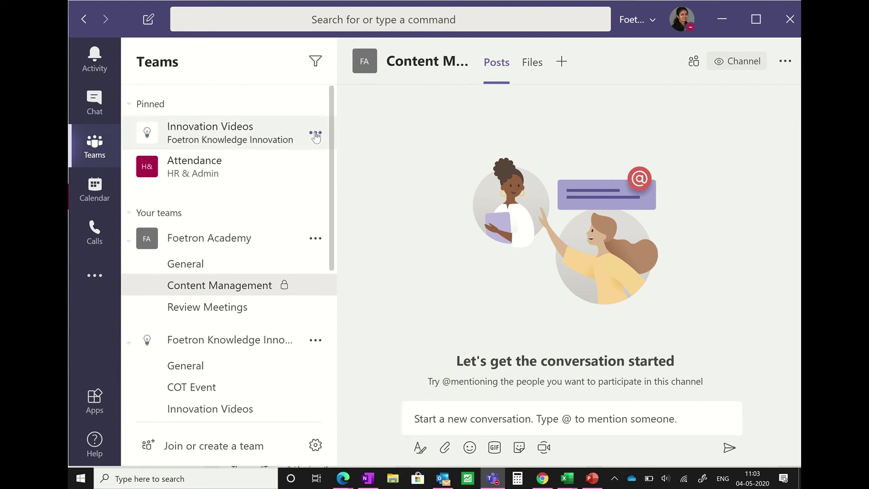
Unpin Innovation Videos, leaving only Attendance pinned, and open Innovation Videos.
click(315, 133)
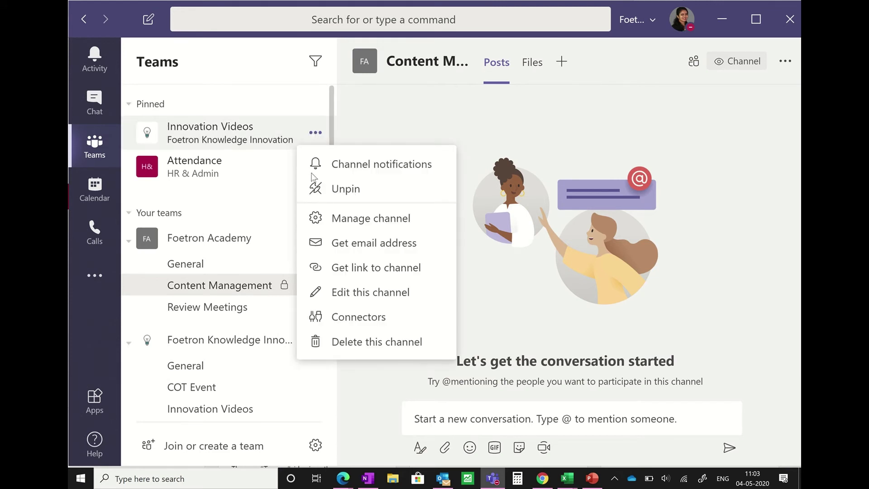
click(346, 189)
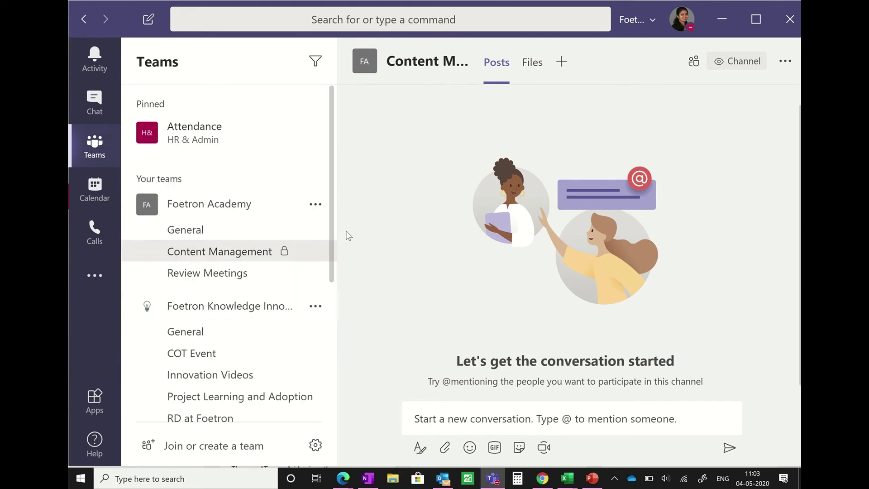
drag(331, 238, 330, 319)
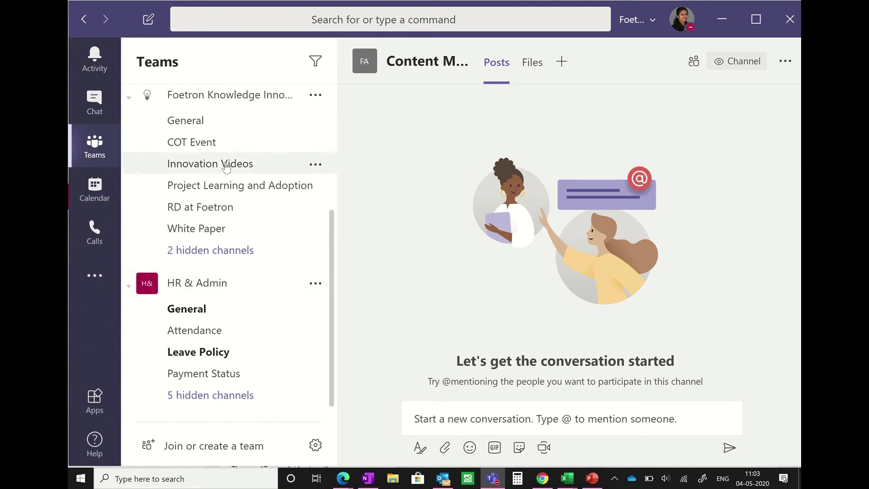
click(210, 164)
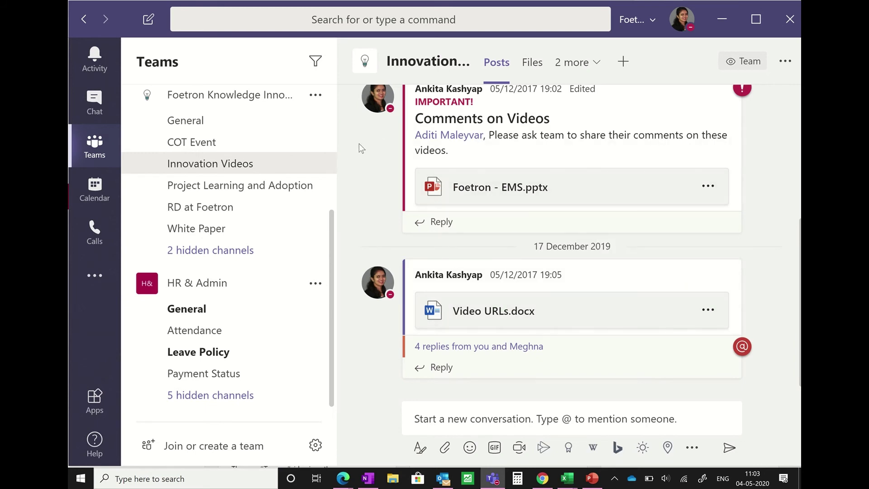
drag(330, 233, 334, 88)
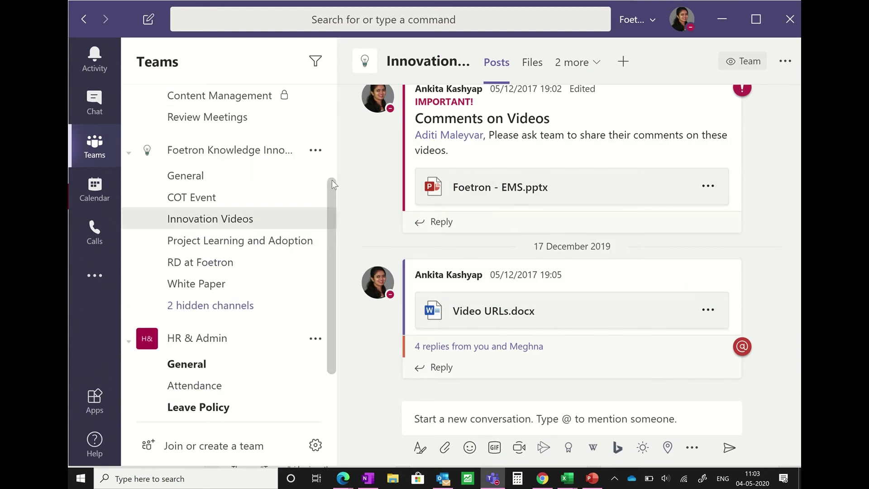